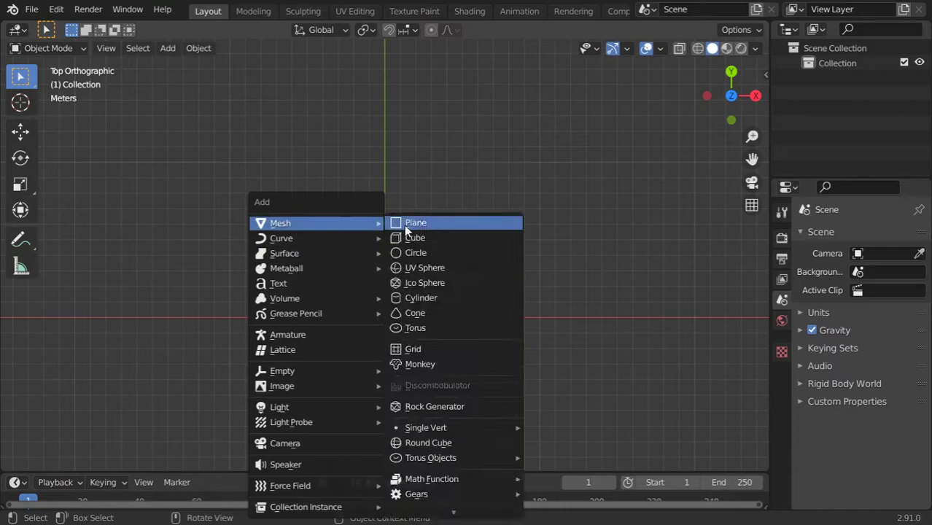
Add a plane and delete its vertices until a single edge remains.
left_click(406, 226)
key("Tab")
scroll(371, 278, "up", 5)
middle_click_drag(386, 330, 332, 171, "shift")
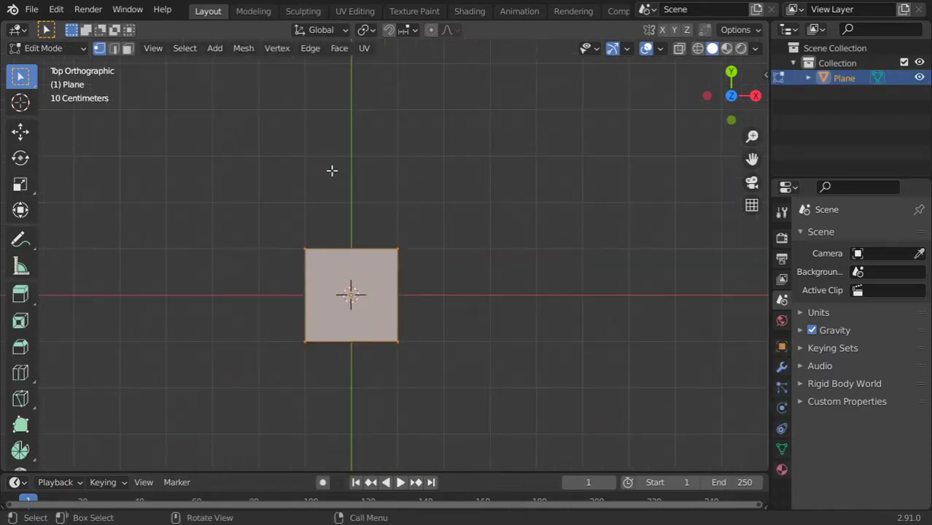
left_click(358, 339)
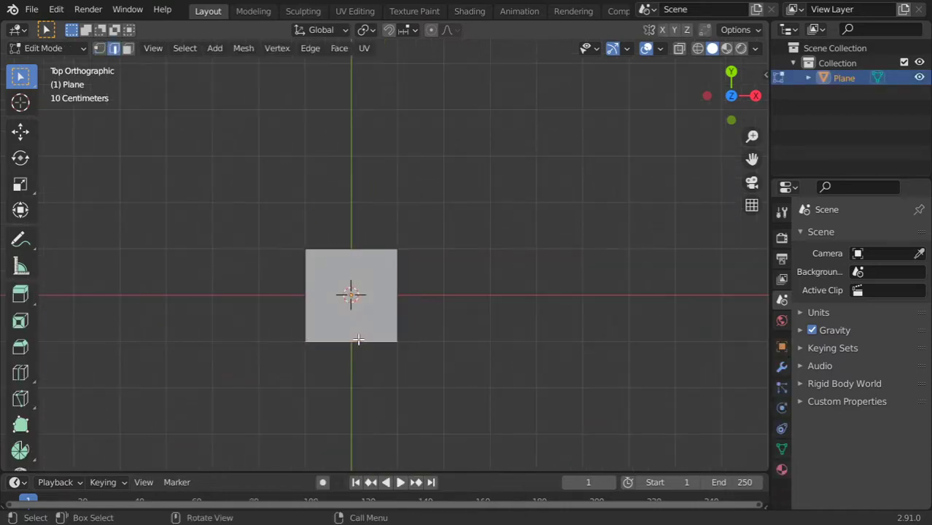
key("x")
left_click(334, 334)
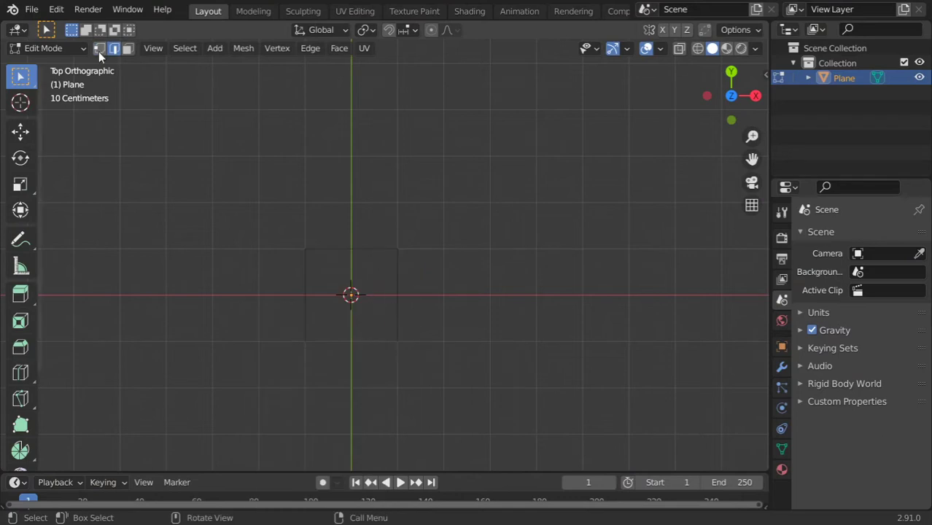
key("x")
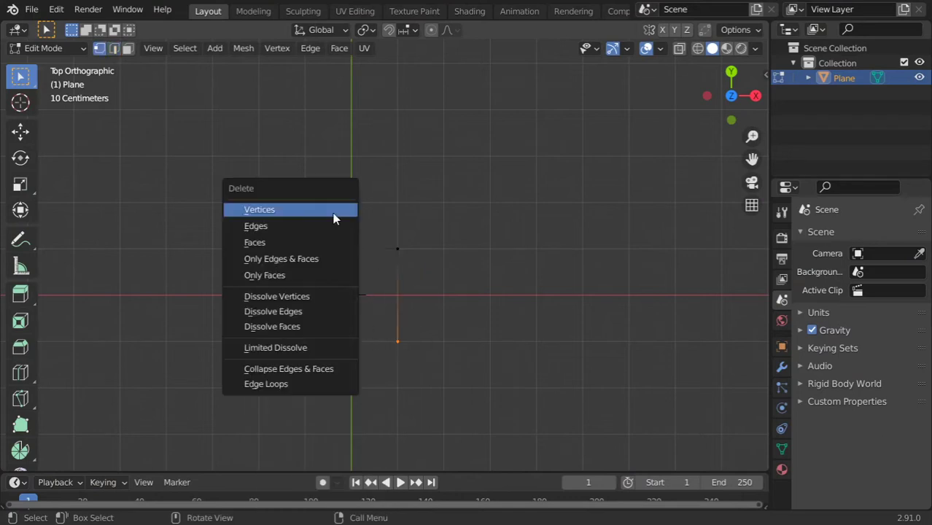
left_click(330, 211)
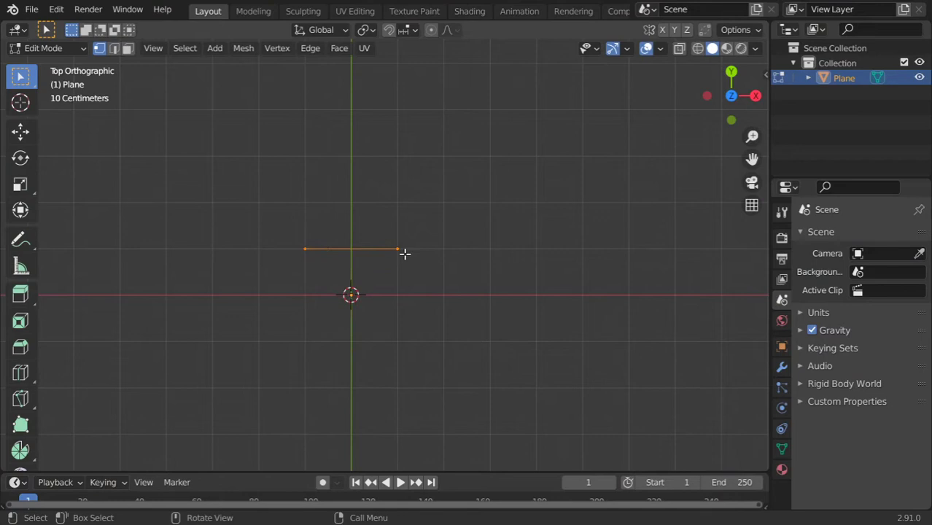
Scale the edge by 2 along X, then try moving it along Z and cancel.
key("s")
key("x")
key("2")
key("Return")
middle_click_drag(474, 260, 435, 246, "shift")
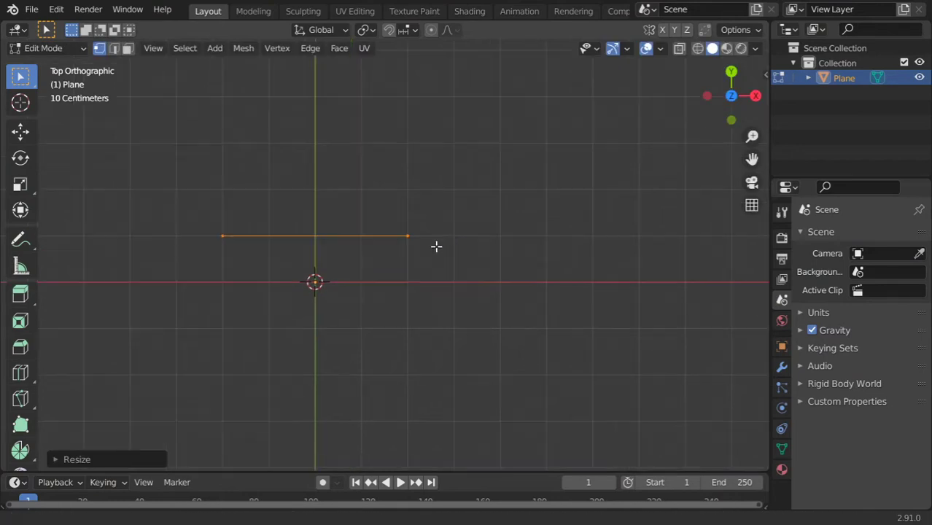
key("g")
key("z")
key("Escape")
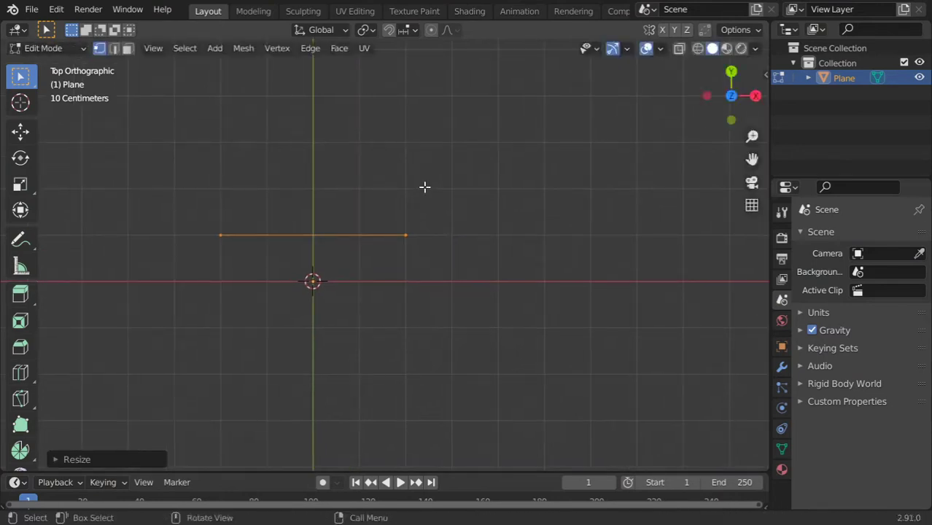
key("g")
key("z")
key("Escape")
In front view, raise the edge about 2 m along Z.
key("KP_1")
key("g")
key("z")
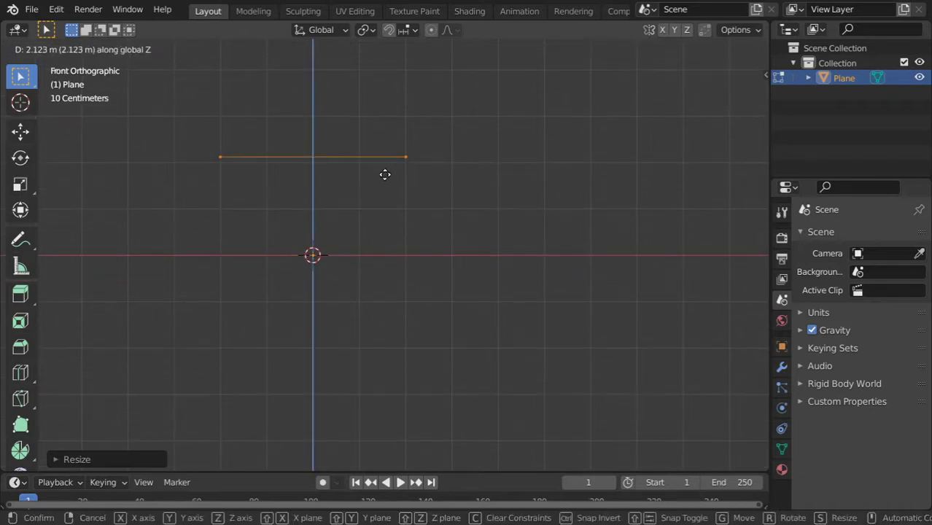
left_click(389, 186)
From the right end, extrude a vertex down-right, a horizontal segment, then one up-right.
left_click(422, 165)
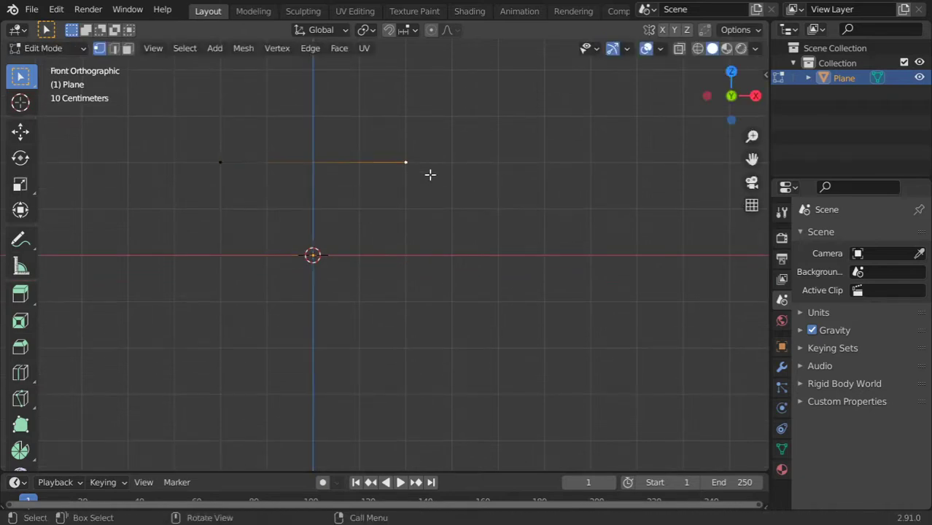
key("e")
left_click(485, 229)
key("e")
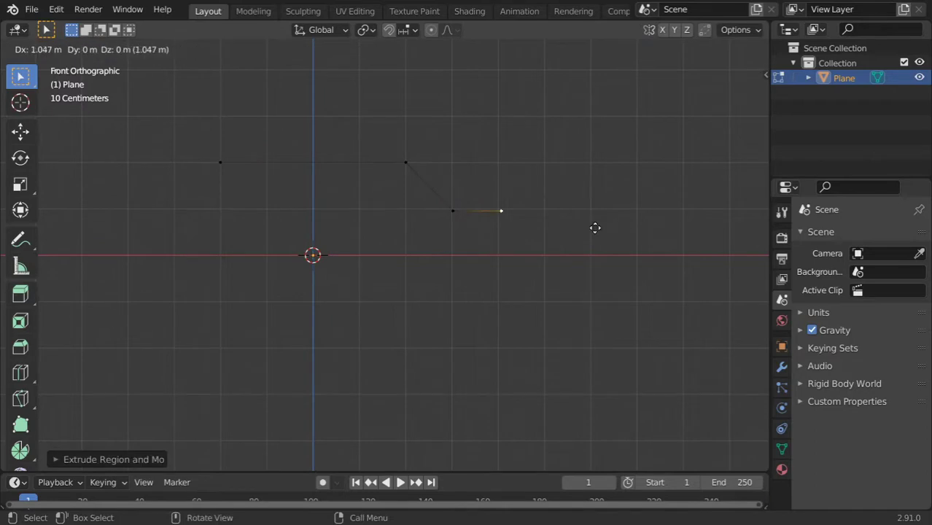
key("x")
left_click(624, 227)
key("e")
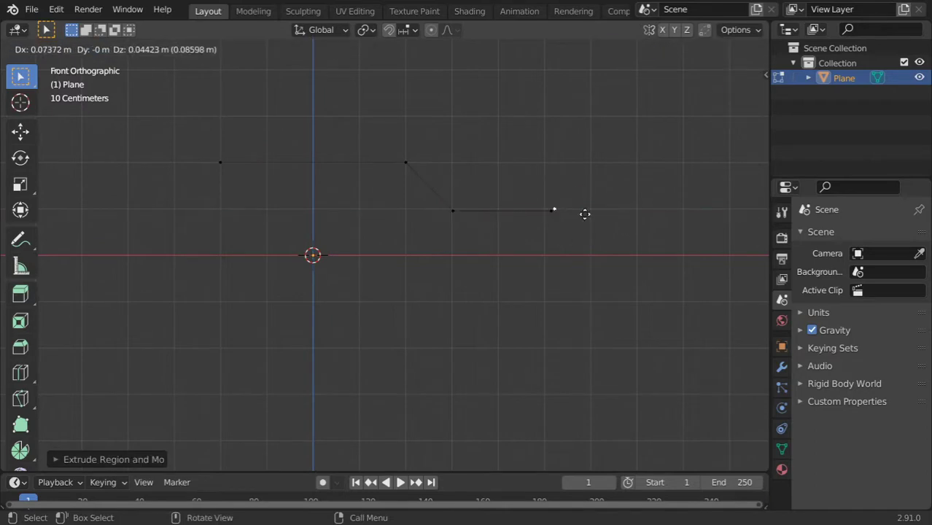
left_click(615, 188)
Adjust that vertex's height along Z, extrude a horizontal segment, then drop to the X axis.
key("g")
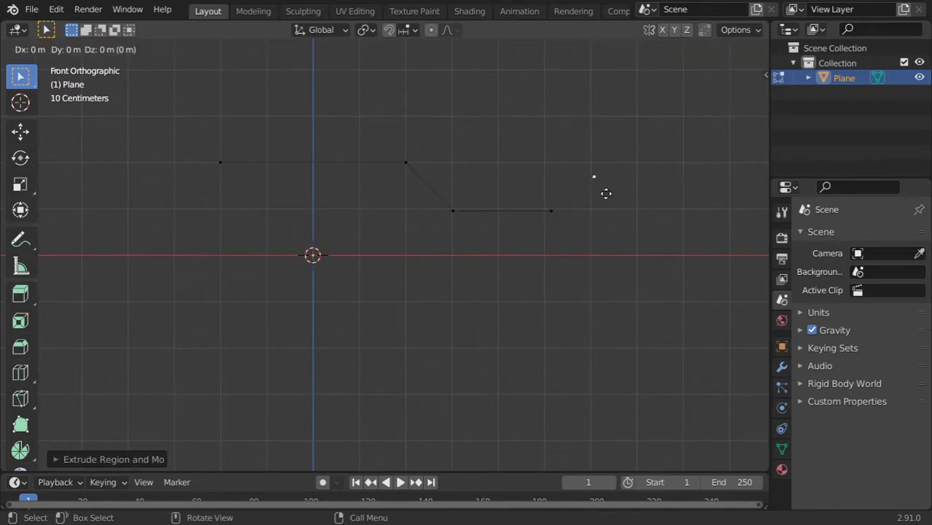
key("z")
left_click(717, 194)
key("e")
key("x")
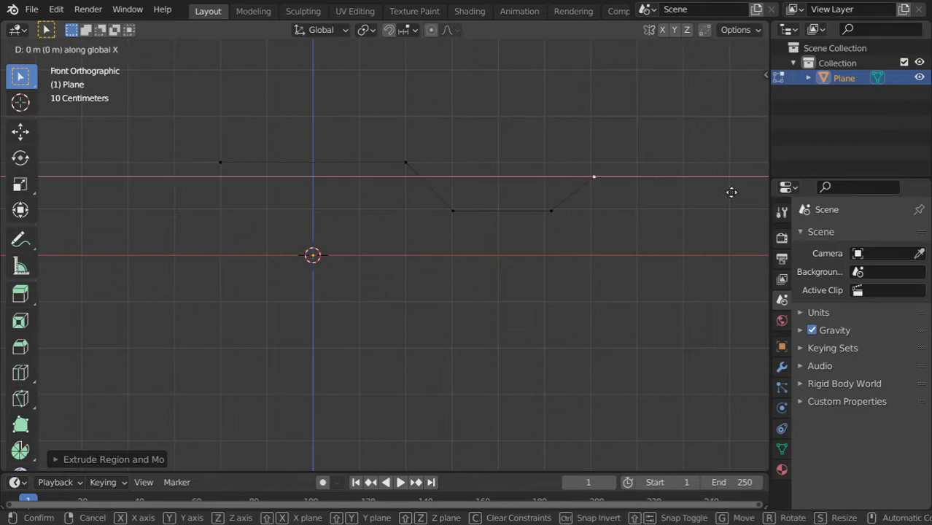
left_click(733, 192)
middle_click_drag(636, 203, 374, 214, "shift")
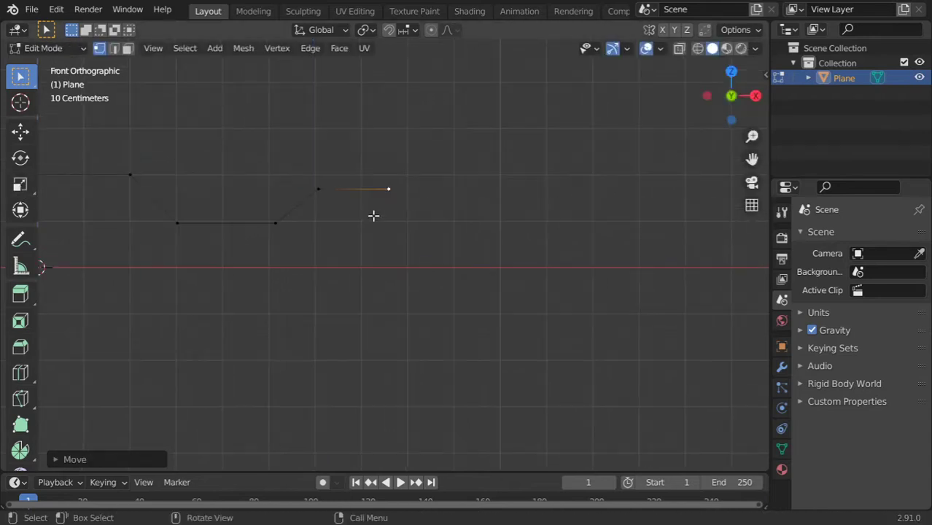
key("e")
left_click(613, 286)
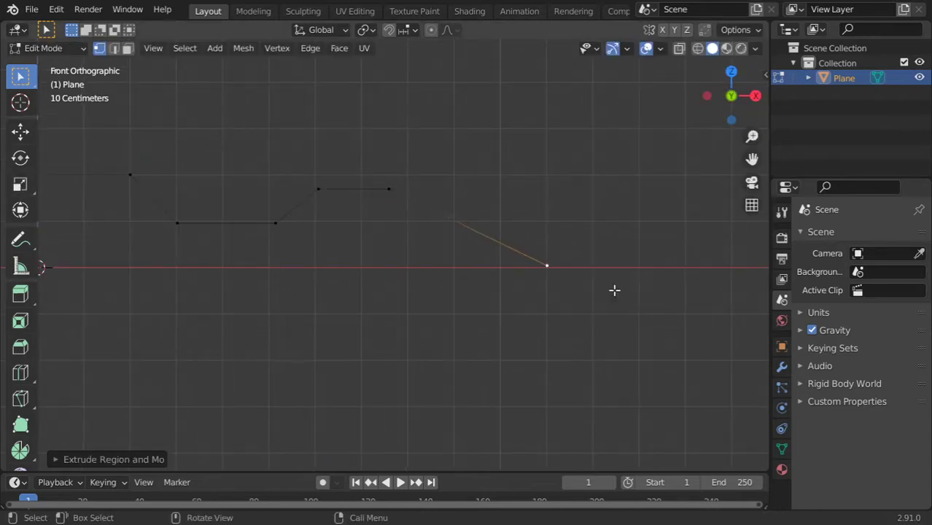
From the left end, extrude a vertex down to the X axis and another leftward along X.
scroll(341, 177, "down", 3)
scroll(393, 222, "up", 3, "ctrl")
scroll(188, 220, "up", 1, "ctrl")
left_click(188, 219)
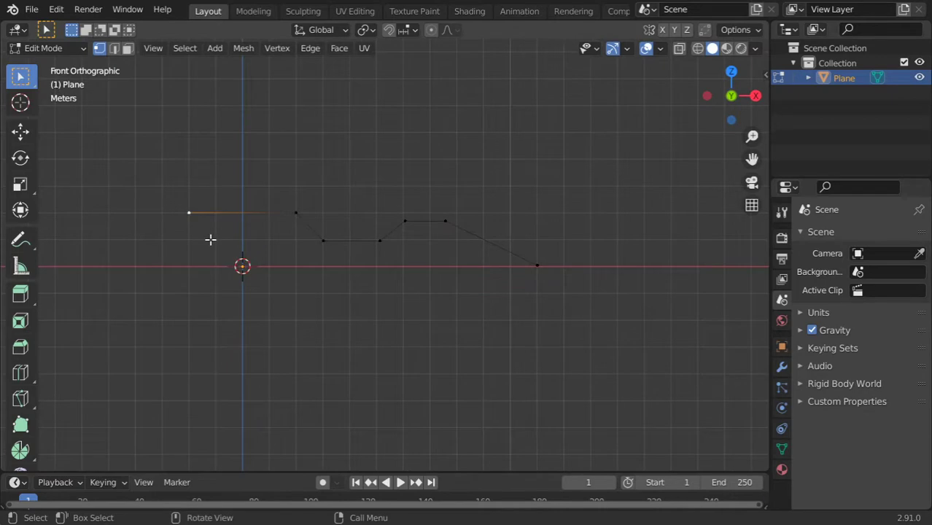
key("e")
key("z")
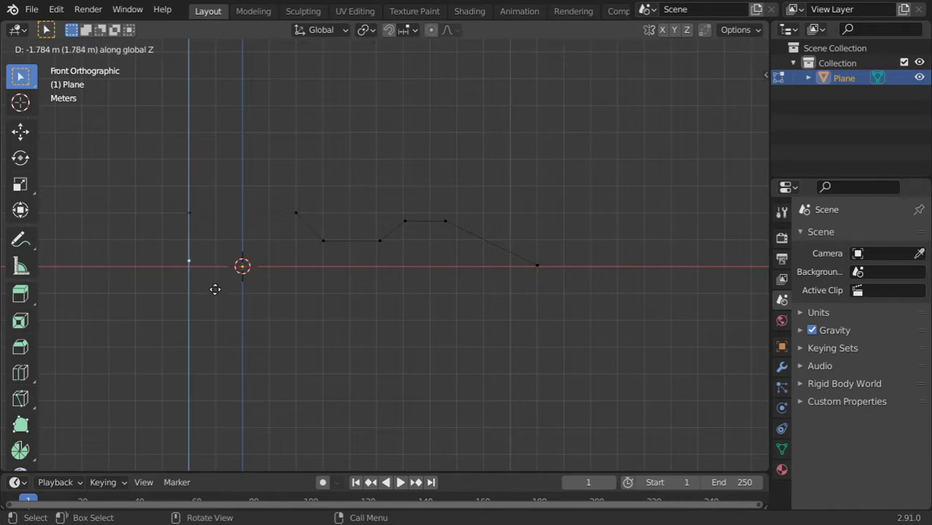
left_click(215, 293)
key("e")
key("x")
left_click(175, 291)
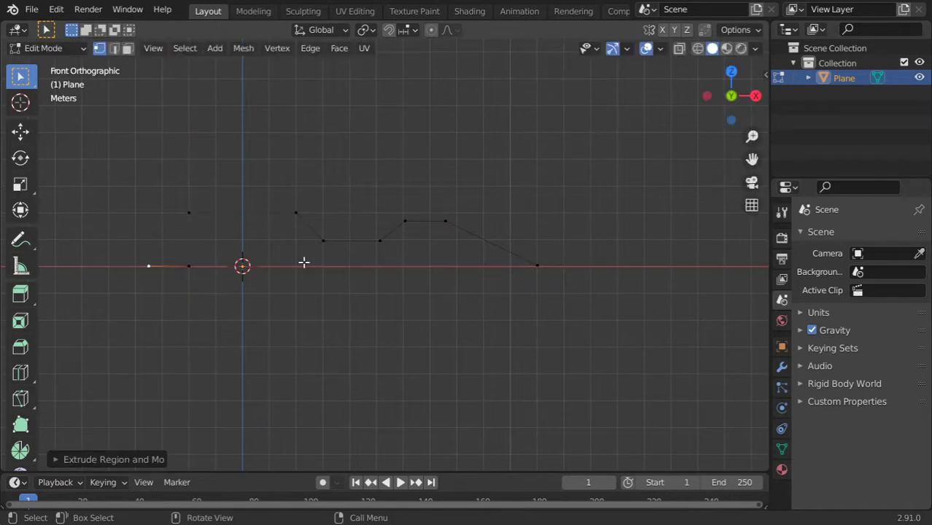
scroll(386, 251, "up", 2)
left_click(394, 244)
Round the first corner of the path with a vertex-only bevel.
scroll(402, 233, "up", 4)
middle_click_drag(220, 202, 287, 249, "shift")
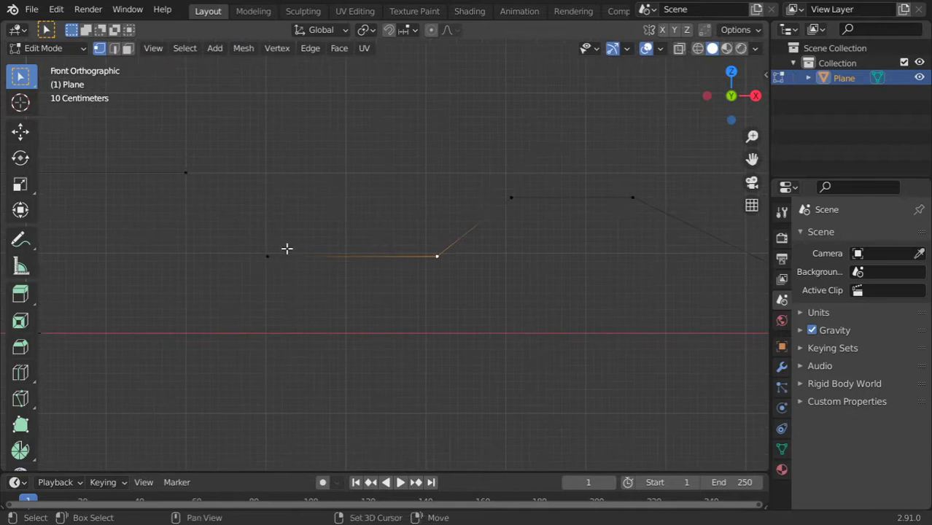
key("ctrl+b")
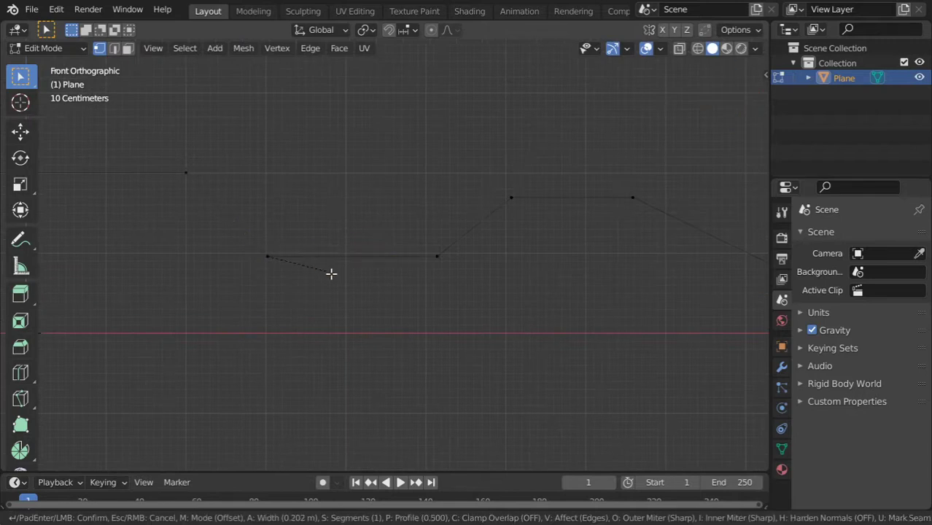
key("Escape")
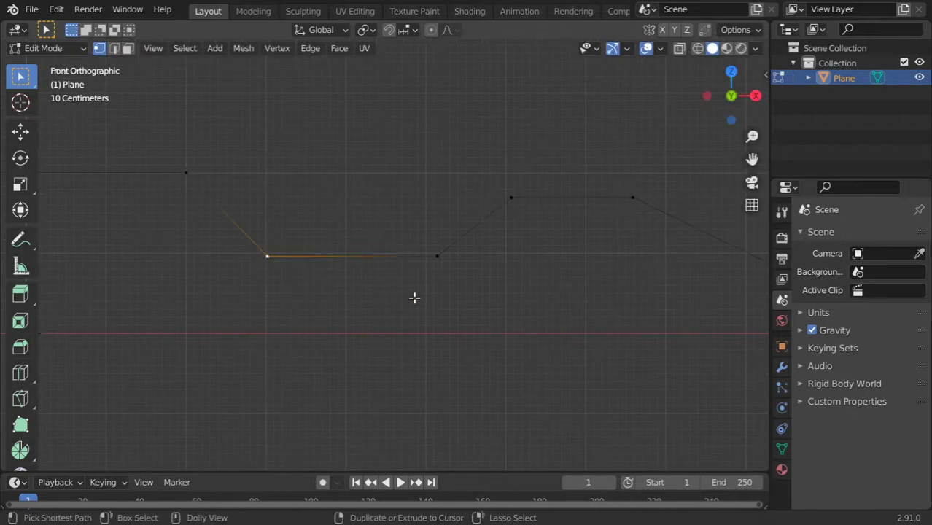
key("ctrl+b")
key("v")
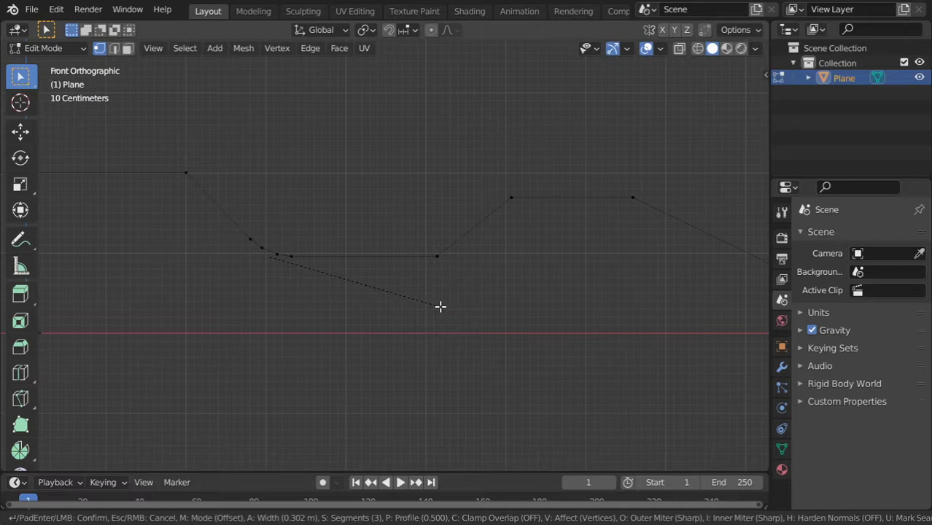
left_click(441, 306)
Repeat the vertex bevel on the right, top-left and lower-left corners, then leave Edit Mode.
left_click(199, 182)
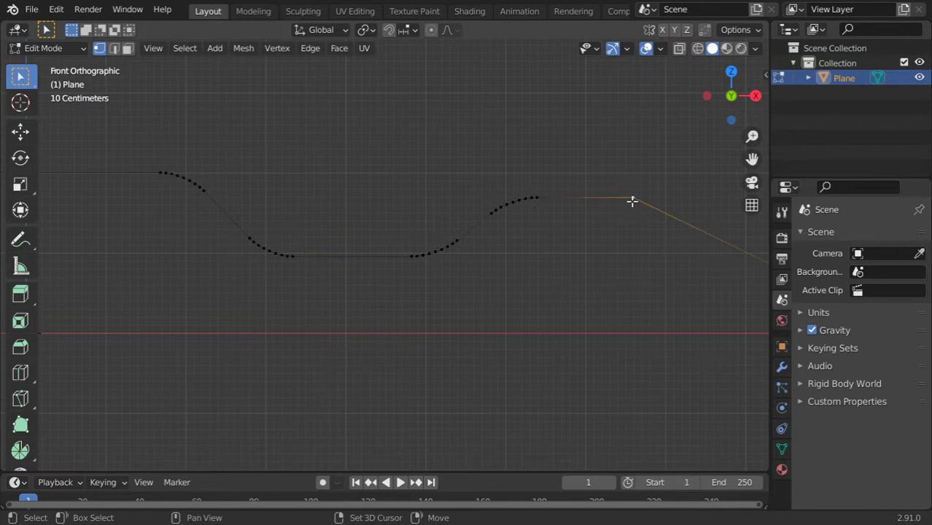
key("shift+r")
scroll(577, 198, "down", 1)
scroll(550, 238, "down", 2)
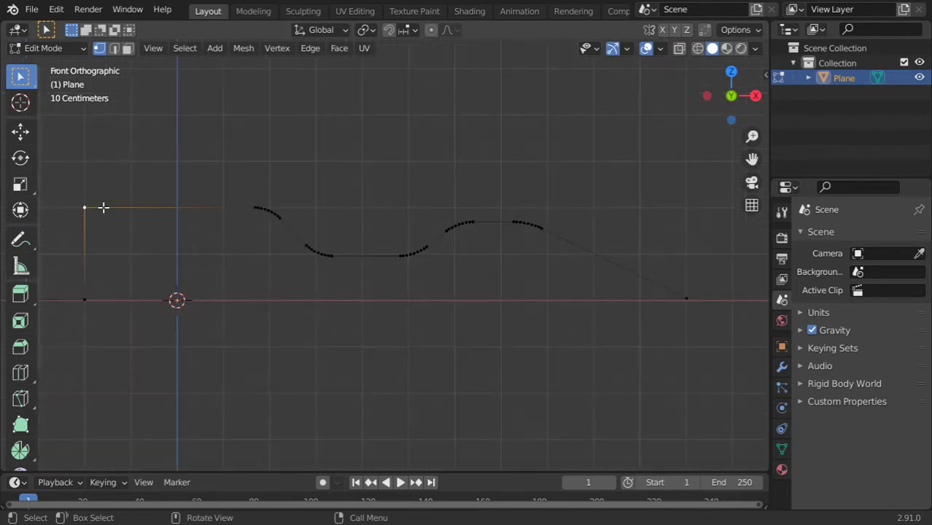
key("shift+r")
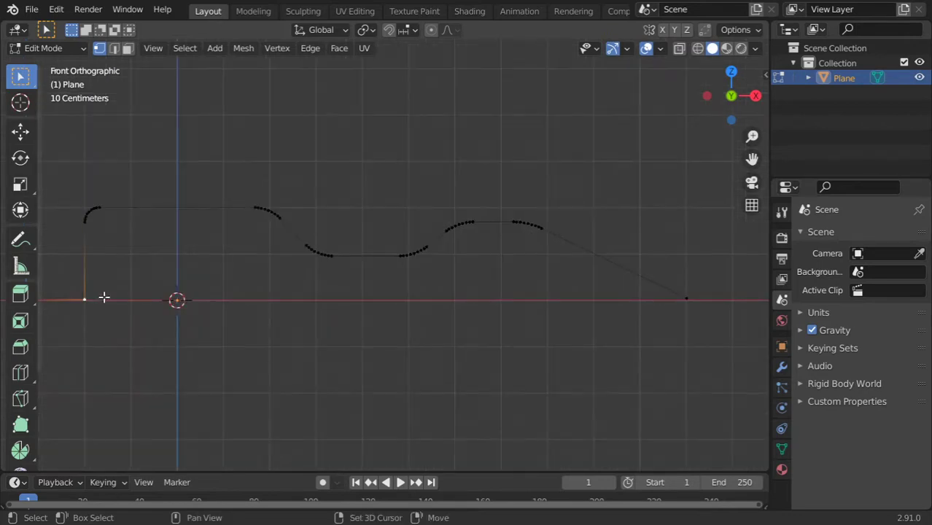
key("shift+r")
key("Tab")
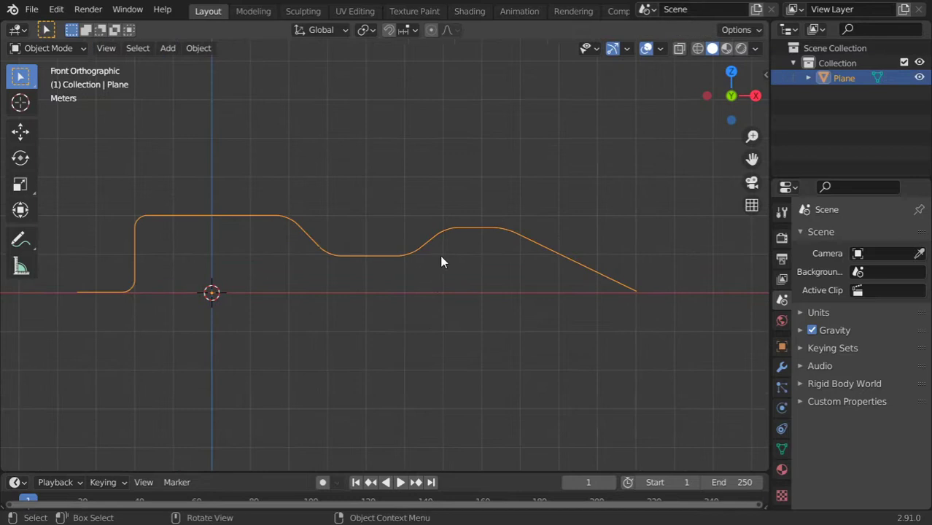
Convert the Plane path into a curve object via Object > Convert To.
mouse_move(340, 244)
middle_mouse_down()
mouse_move(474, 287)
mouse_move(346, 270)
middle_mouse_up()
key("KP_1")
middle_click(305, 265, "alt")
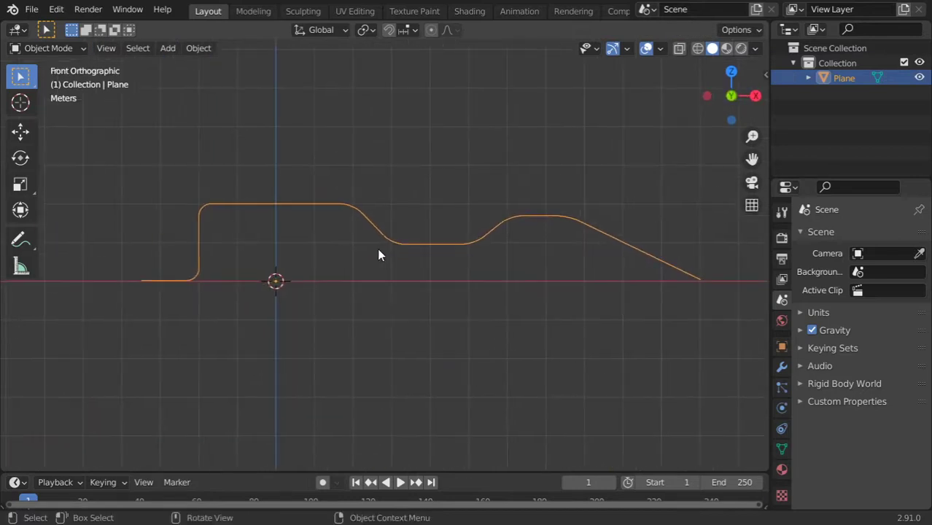
left_click(201, 49)
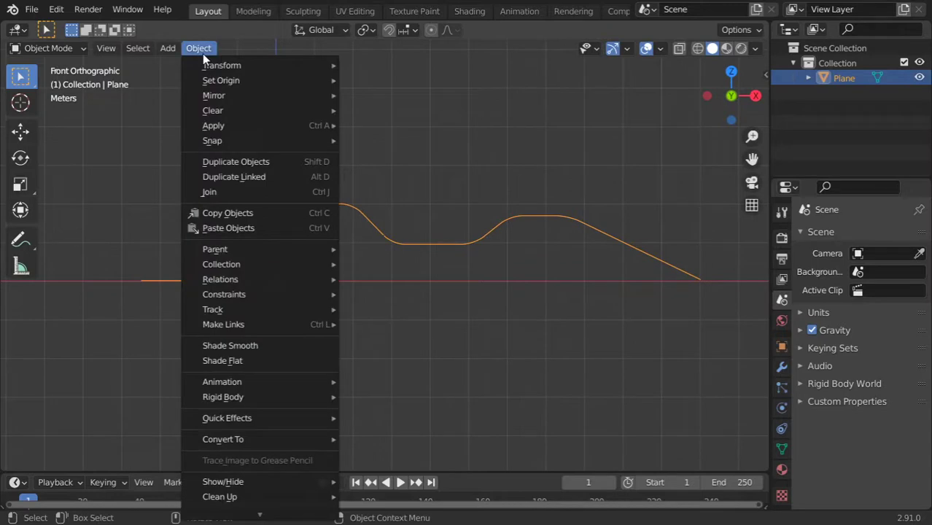
mouse_move(223, 439)
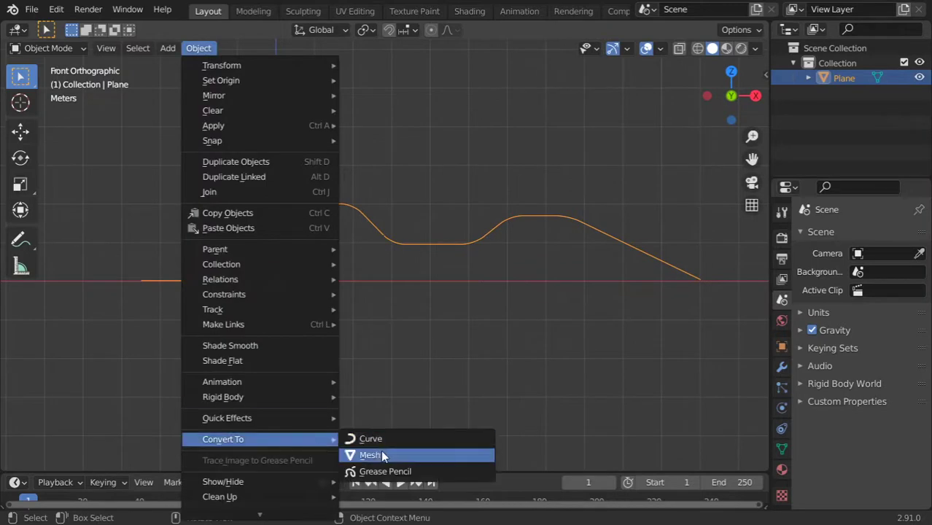
left_click(386, 438)
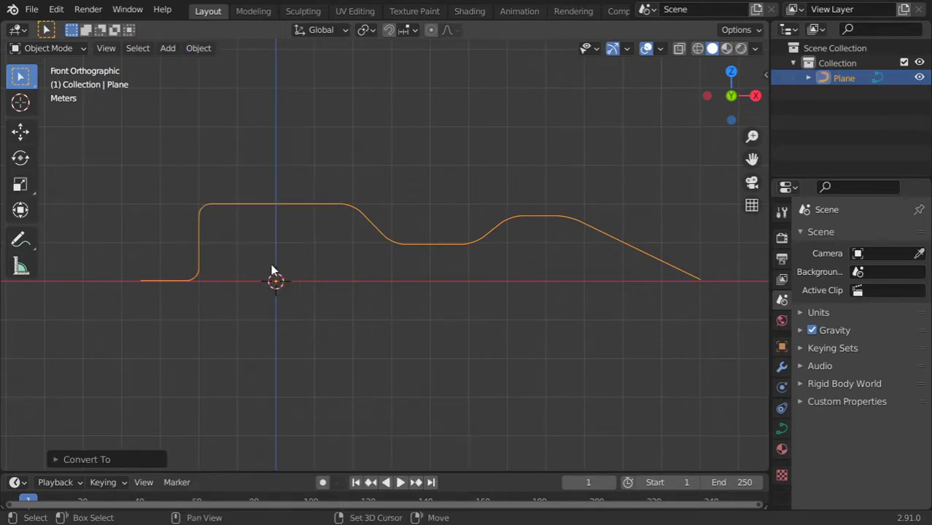
Add a Bezier circle, rotate it 90° about X, and scale it down.
key("shift+a")
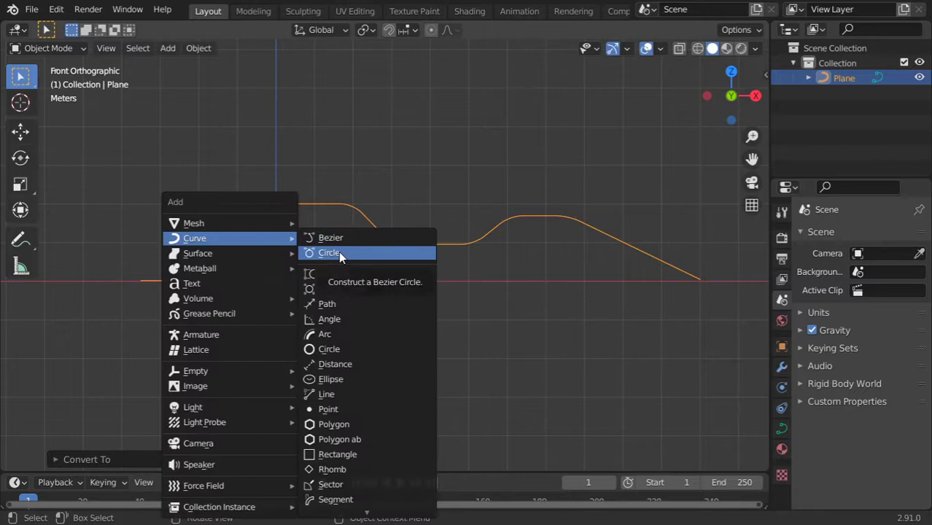
left_click(338, 252)
scroll(313, 295, "up", 3)
type("rx")
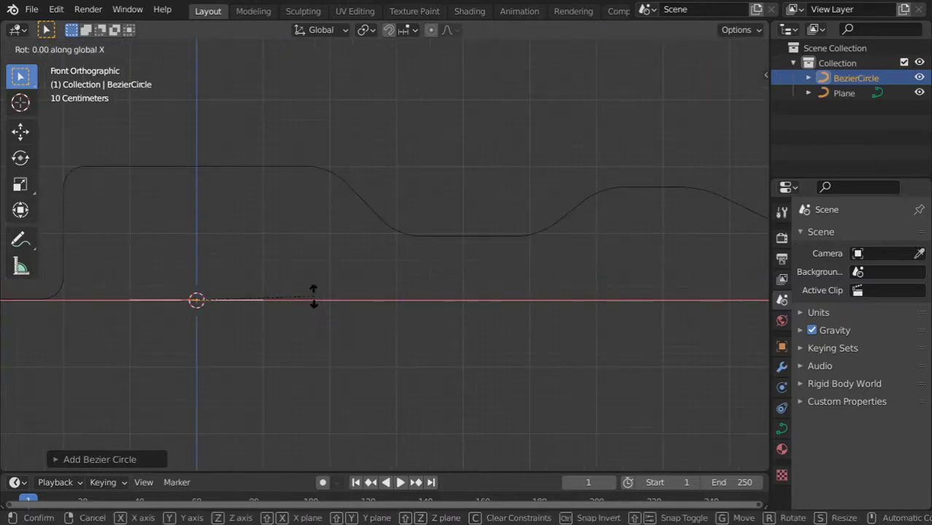
type("90")
key("Return")
key("s")
left_click(255, 332)
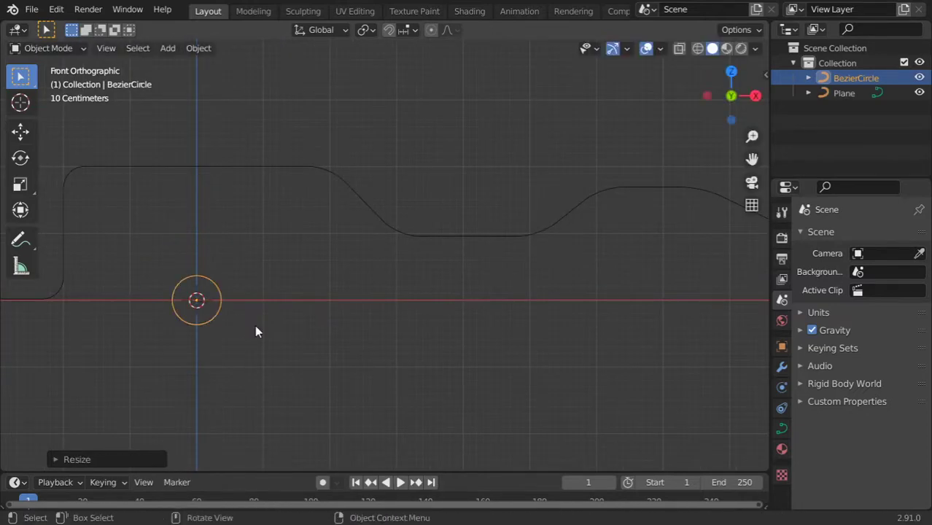
key("Tab")
key("Tab")
Set the Plane curve's Geometry Bevel mode to Object with BezierCircle as the profile.
middle_click_drag(202, 301, 349, 301, "shift")
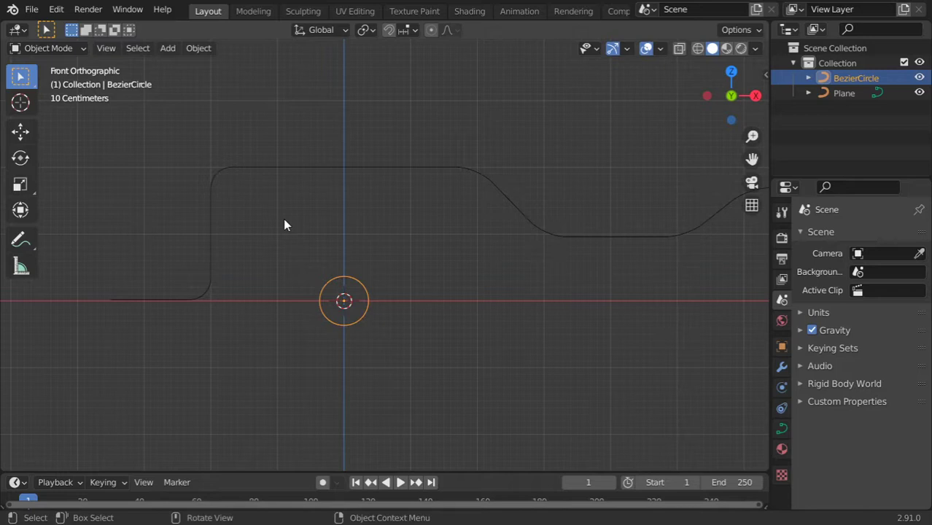
left_click(316, 167)
left_click(782, 428)
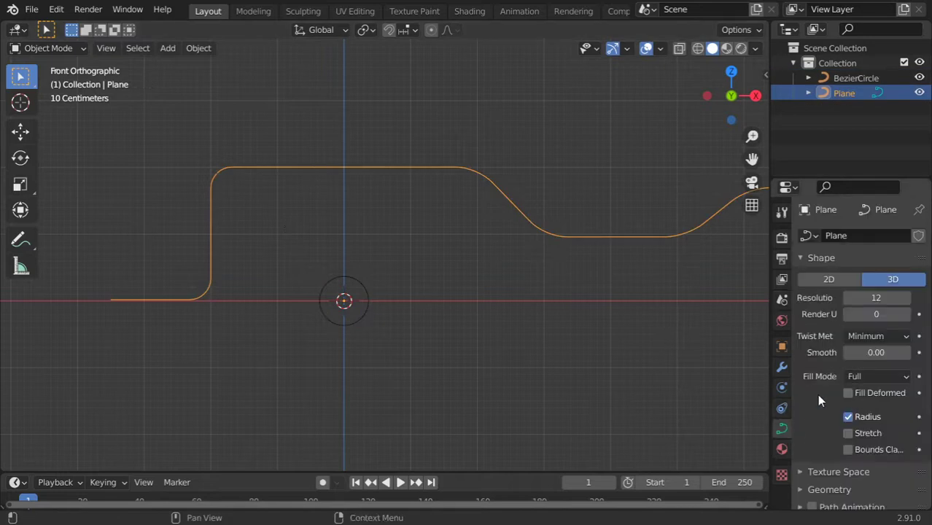
left_click_drag(771, 374, 659, 369)
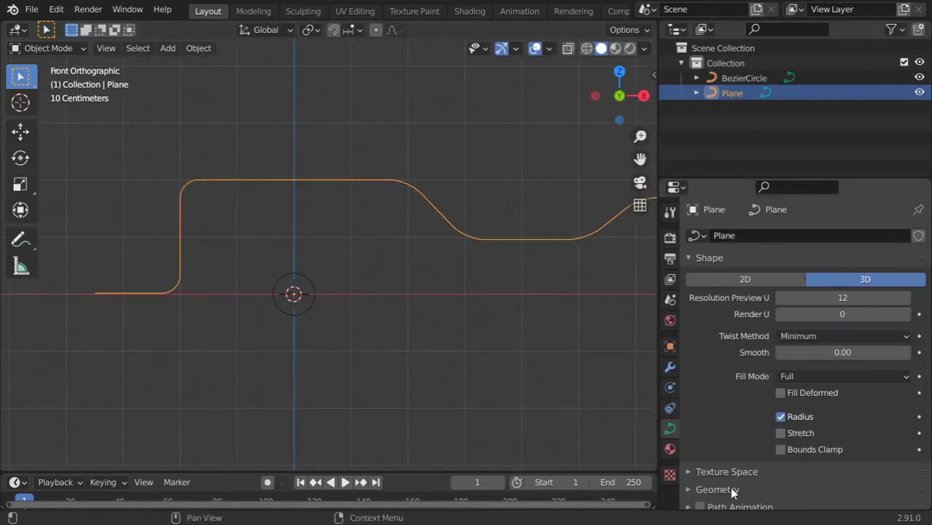
scroll(730, 487, "down", 5)
left_click(727, 359)
scroll(759, 380, "down", 3)
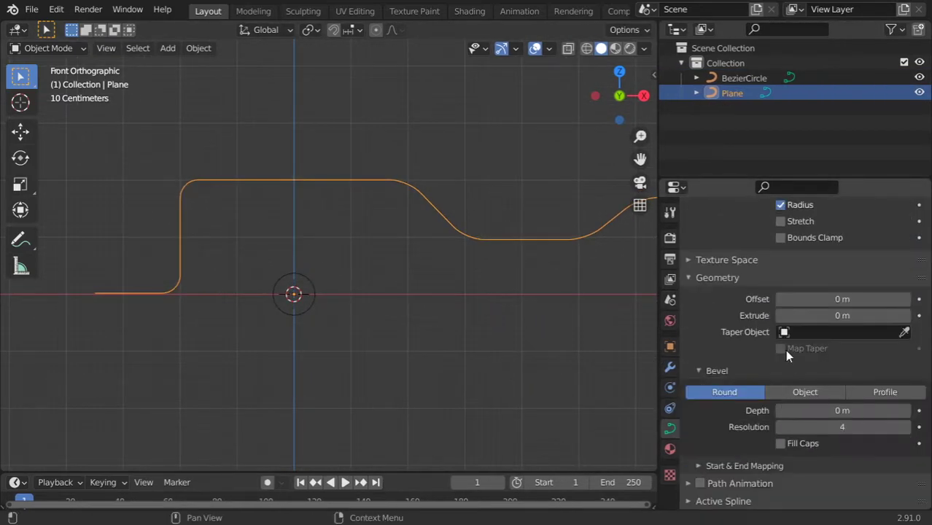
left_click(839, 388)
left_click(808, 410)
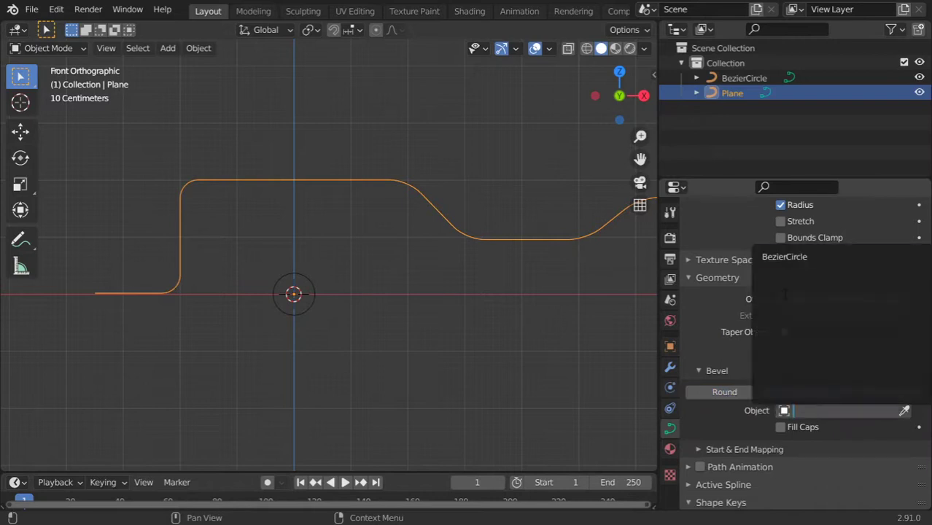
left_click(787, 257)
mouse_move(331, 276)
middle_mouse_down()
mouse_move(423, 285)
mouse_move(383, 300)
mouse_move(315, 291)
middle_mouse_up()
left_click(316, 292)
Scale the BezierCircle down so the pipe becomes thinner.
key("s")
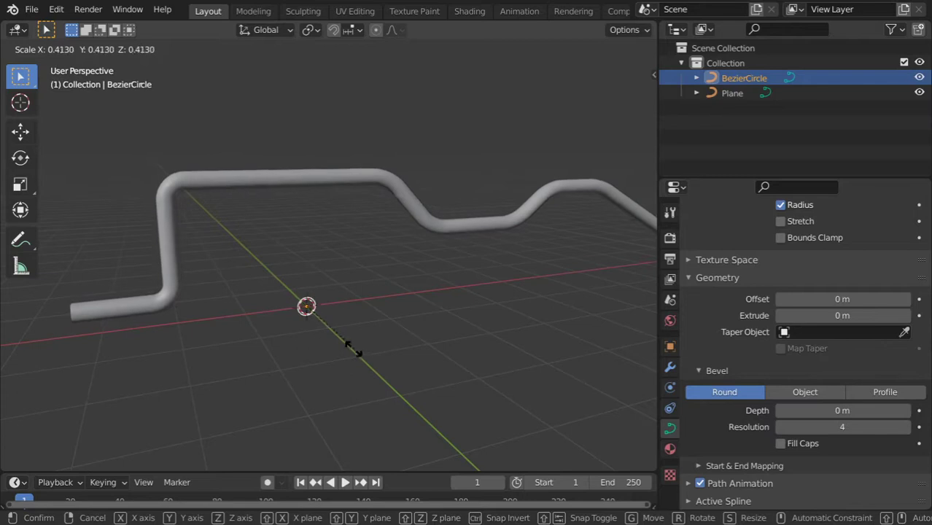
left_click(345, 350)
key("KP_5")
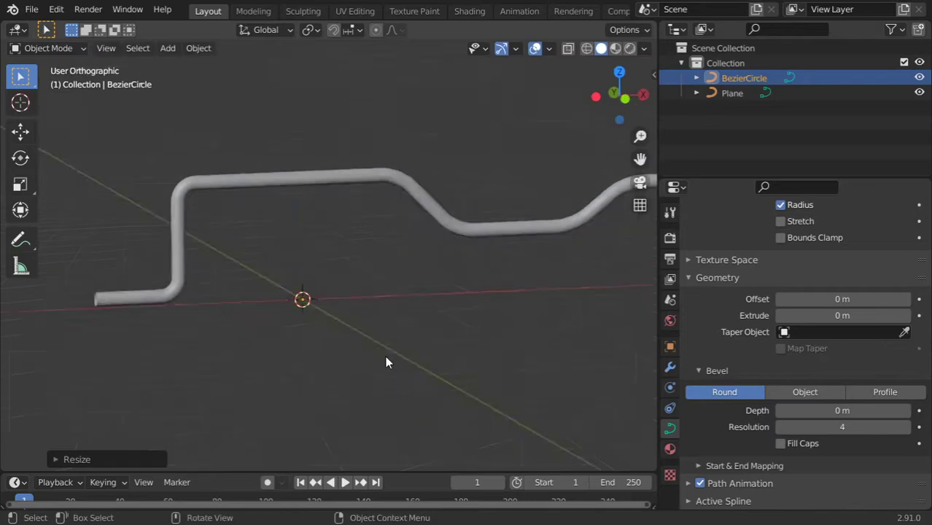
key("KP_1")
scroll(291, 279, "up", 3)
In the profile's Edit Mode, add a polygon and move it right along X.
key("Tab")
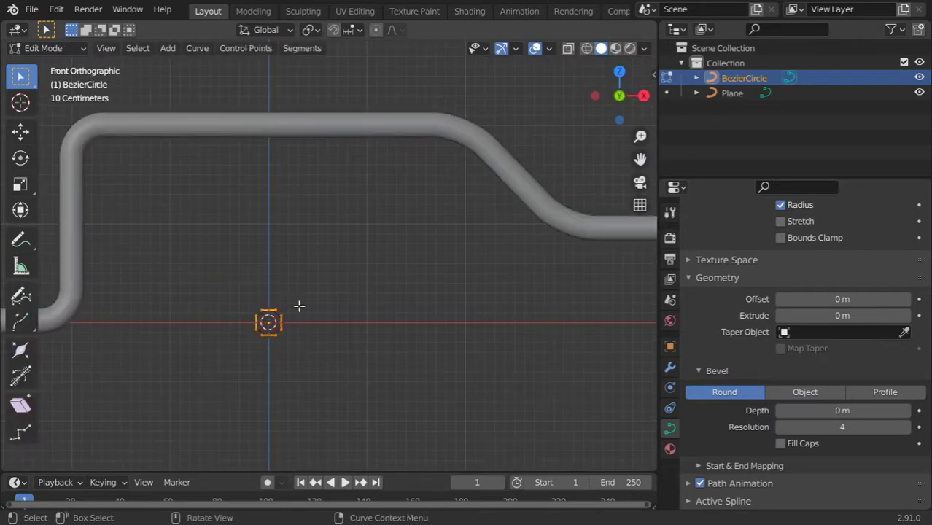
key("shift+a")
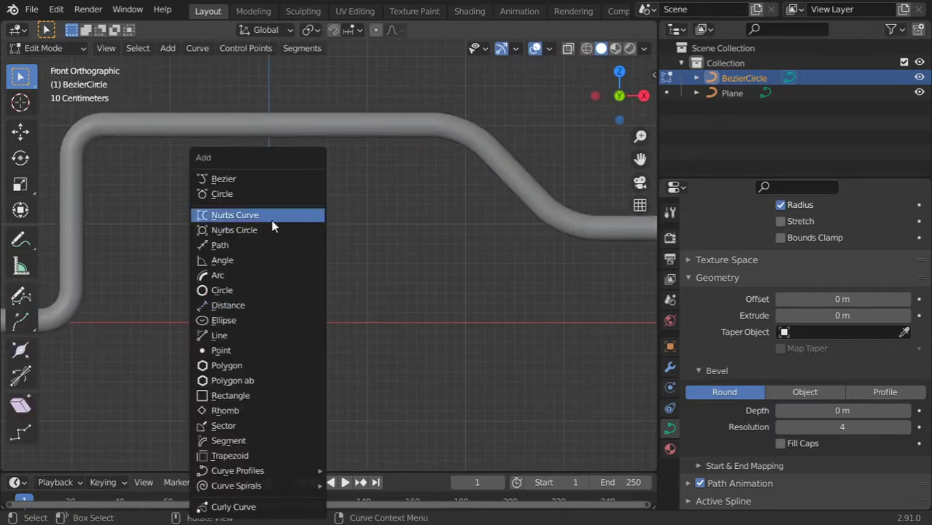
left_click(252, 365)
key("g")
key("x")
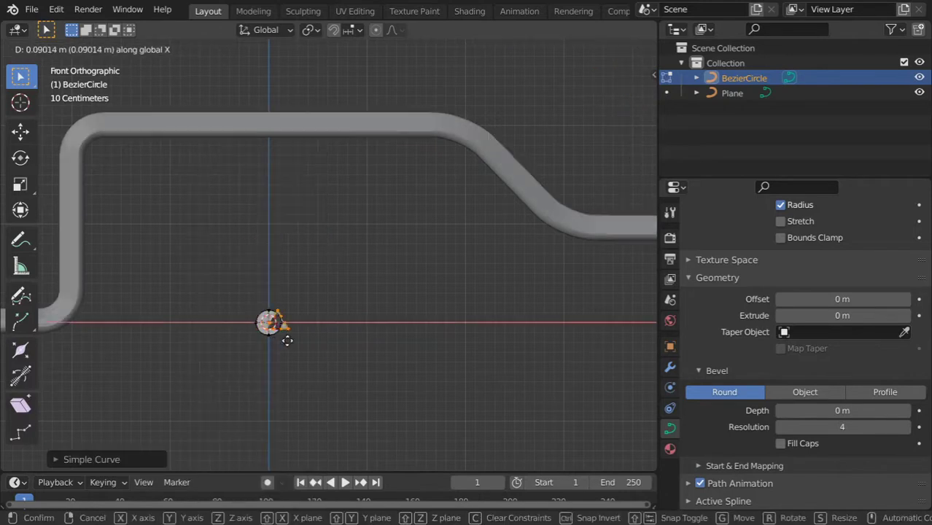
left_click(328, 337)
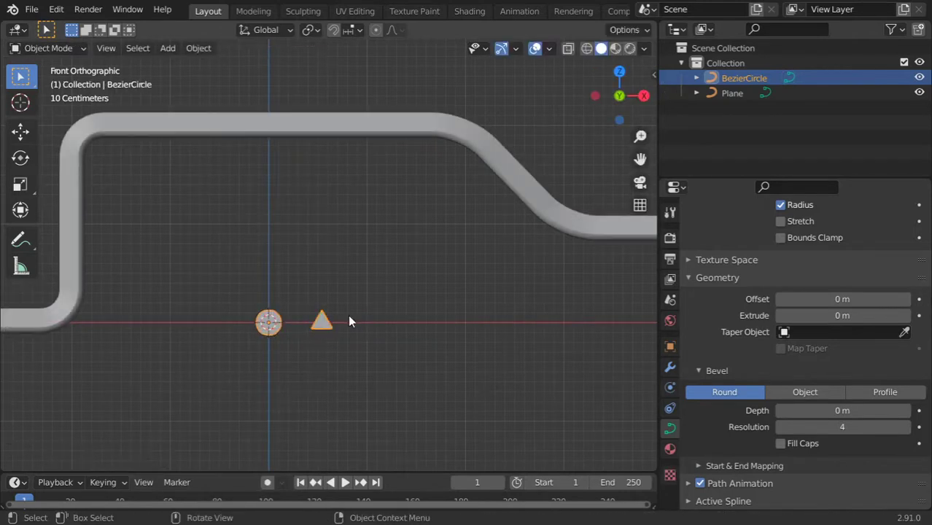
key("Tab")
key("Tab")
mouse_move(348, 320)
middle_mouse_down()
mouse_move(307, 319)
mouse_move(403, 349)
mouse_move(233, 316)
middle_mouse_up()
In front view, re-enter the profile's Edit Mode and undo the triangle's last move.
key("KP_1")
scroll(274, 323, "up", 2)
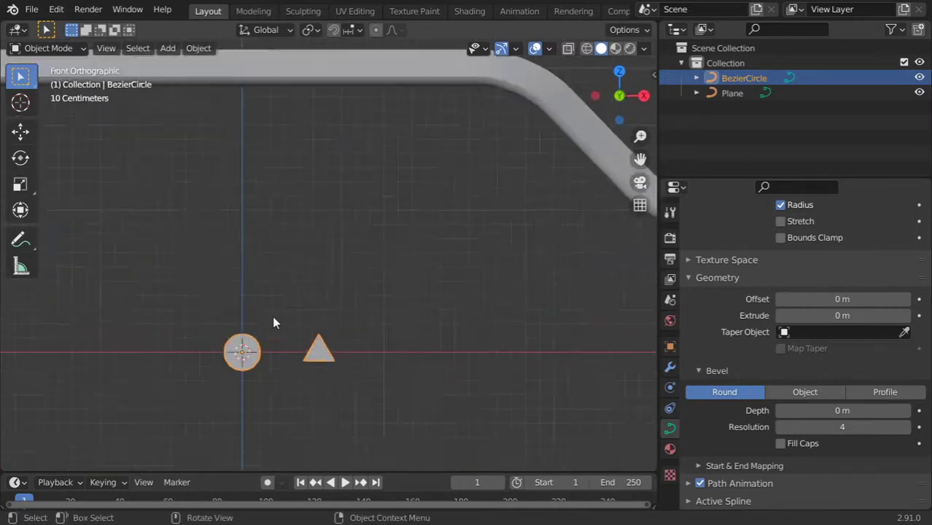
scroll(305, 351, "up", 1)
key("Tab")
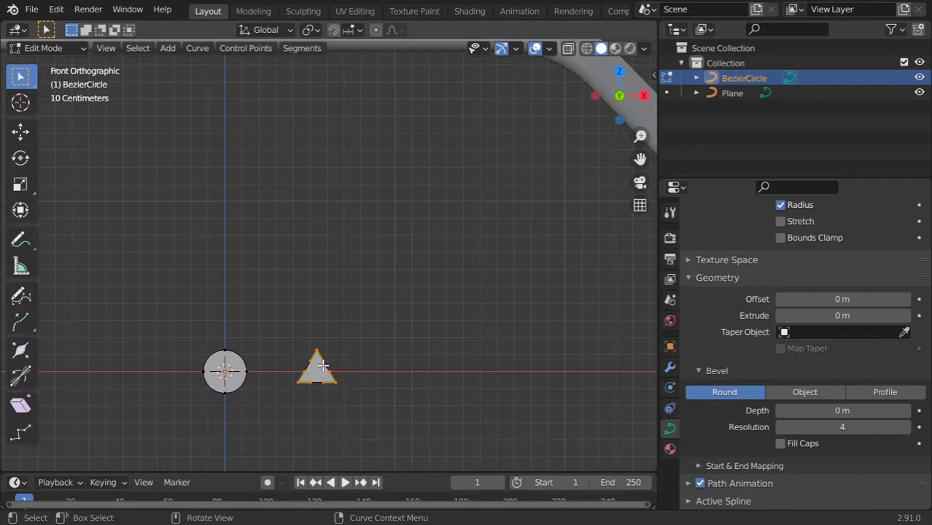
key("Tab")
key("Tab")
key("Tab")
key("Tab")
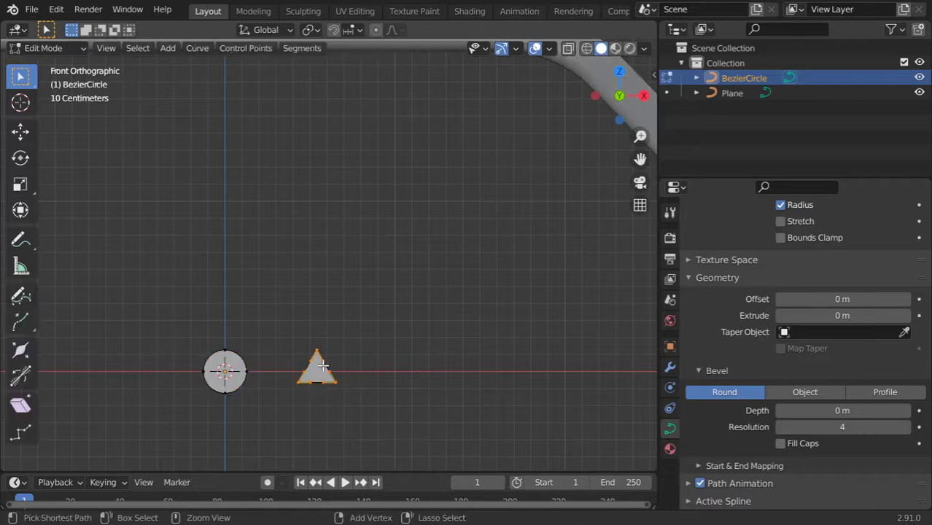
key("Tab")
key("Tab")
key("ctrl+z")
key("ctrl+z")
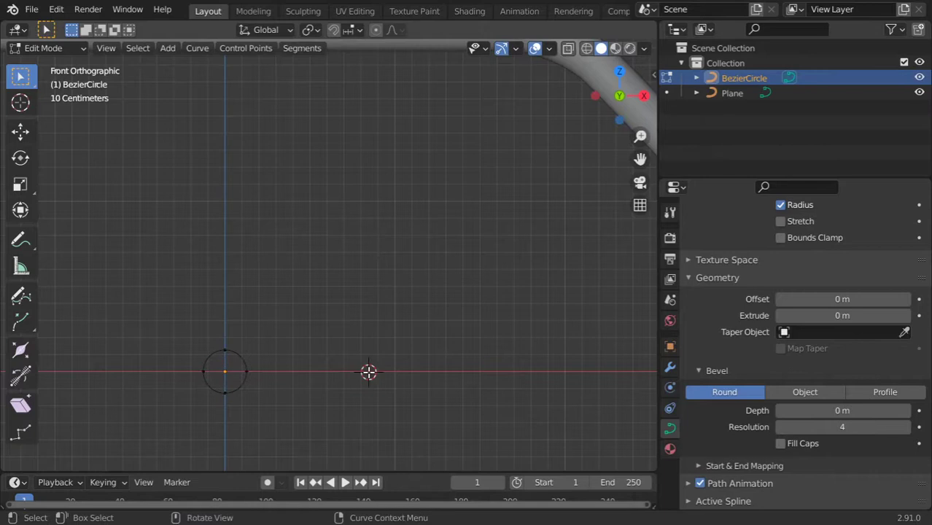
Add another triangle polygon to the profile and shift it right along X.
key("shift+a")
left_click(352, 365)
right_click(369, 373, "shift")
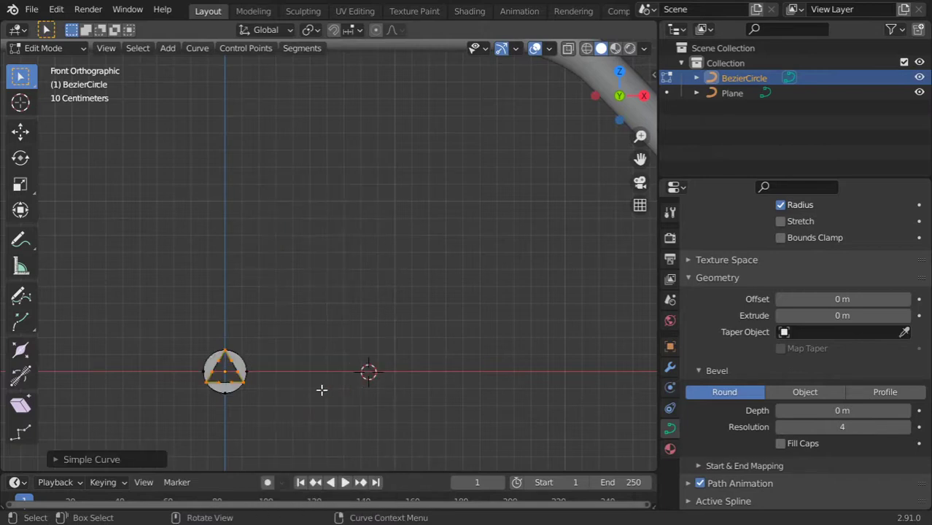
key("g")
key("x")
left_click(444, 385)
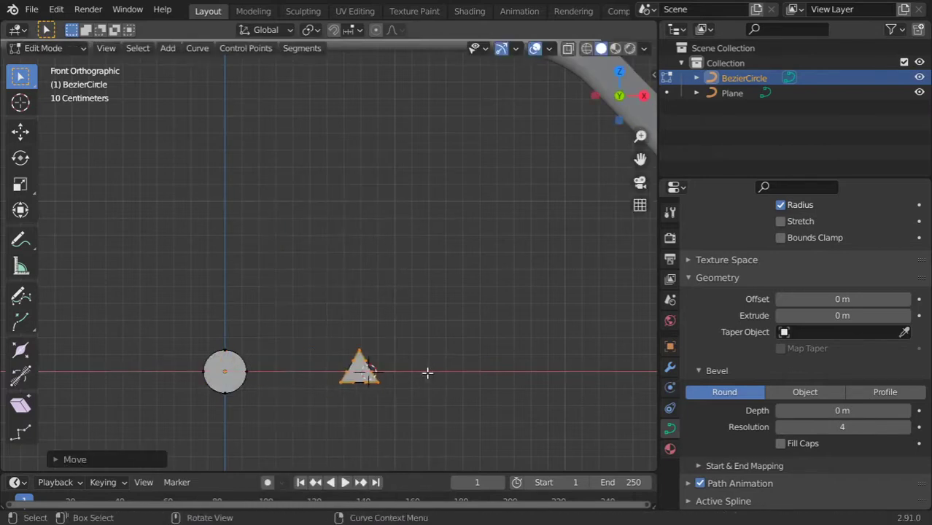
scroll(425, 372, "down", 3)
mouse_move(262, 295)
middle_mouse_down()
mouse_move(418, 349)
mouse_move(385, 344)
mouse_move(394, 335)
middle_mouse_up()
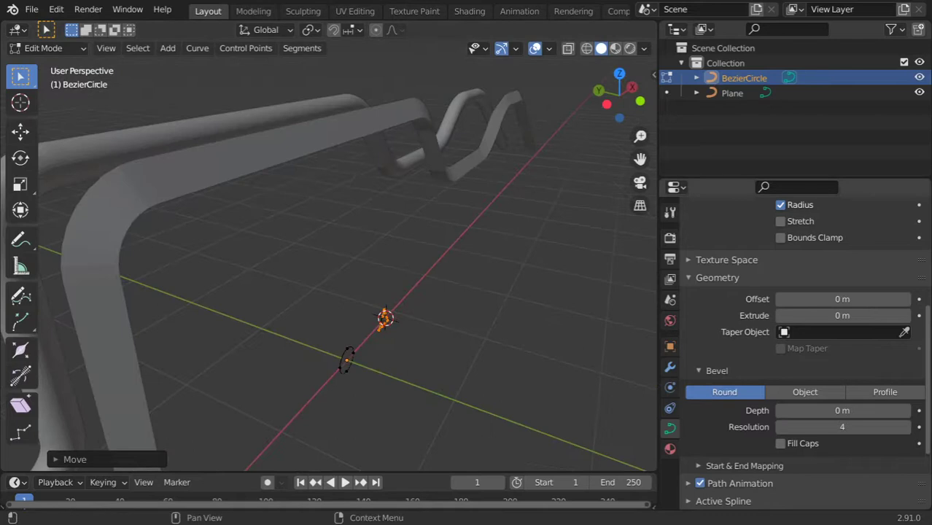
key("Tab")
key("KP_1")
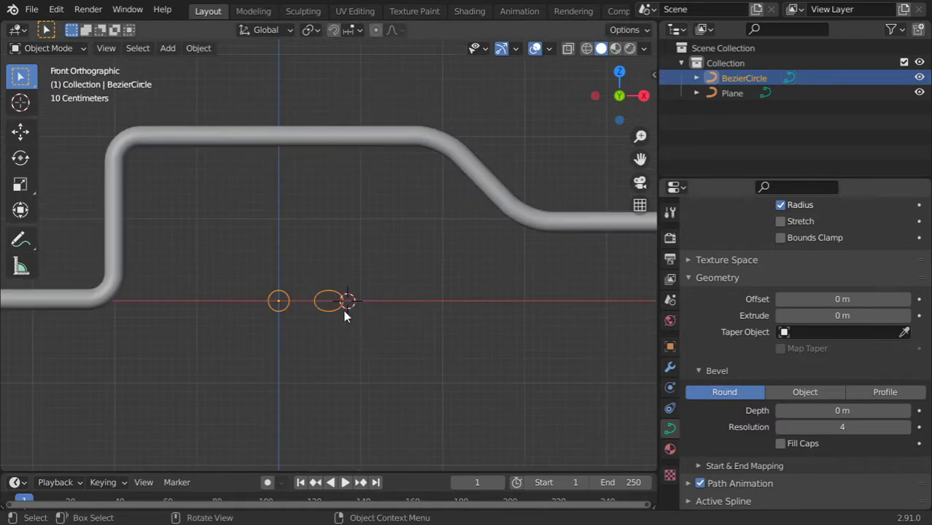
Duplicate the profile circle, shrink the copy, and move it below the axis.
scroll(347, 304, "up", 2)
scroll(352, 300, "up", 1)
key("Tab")
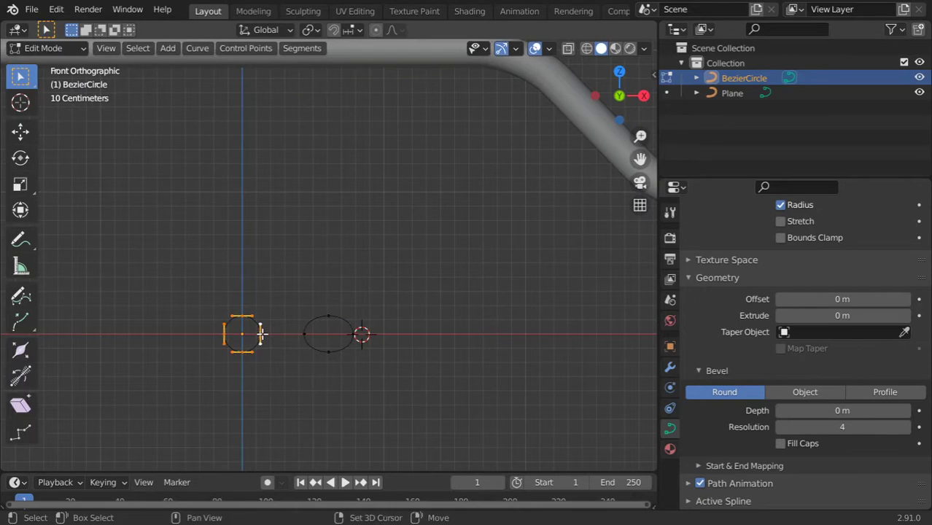
key("shift+d")
key("x")
left_click(314, 350)
key("s")
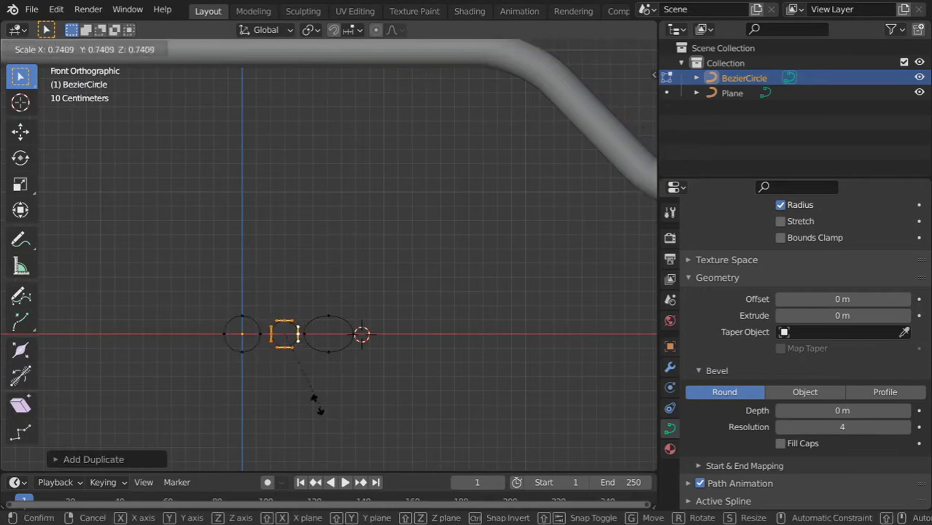
left_click(312, 391)
key("g")
key("z")
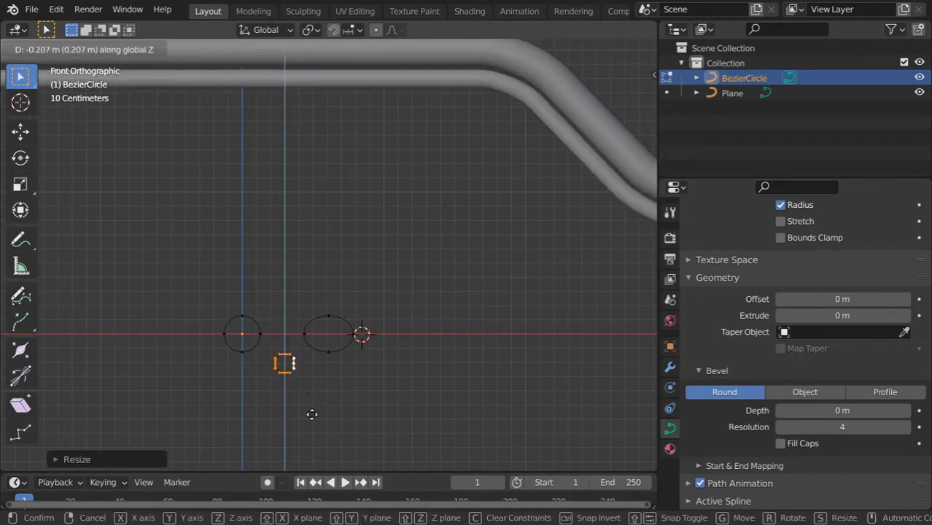
left_click(312, 414)
Add another circle copy above the axis, enlarge it, and view the three pipes.
key("shift+d")
key("z")
left_click(310, 354)
key("s")
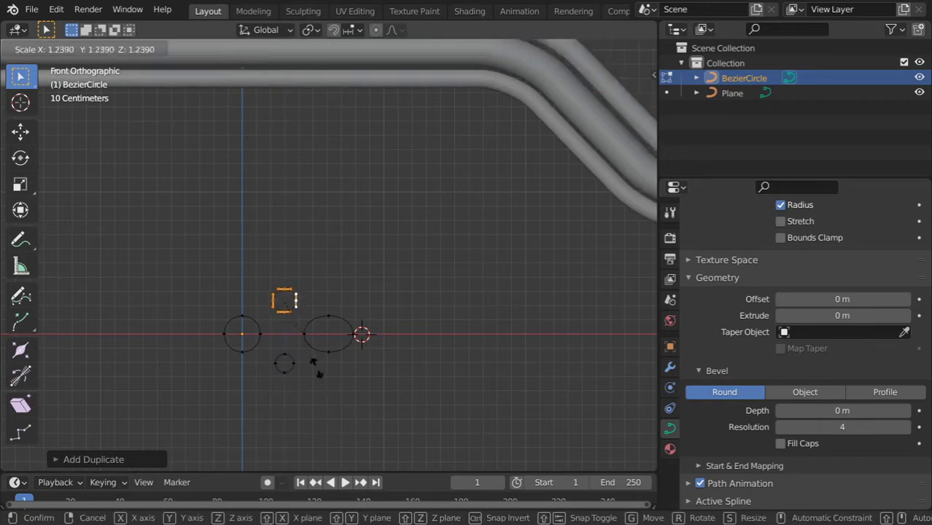
left_click(334, 380)
key("Tab")
scroll(285, 319, "down", 4)
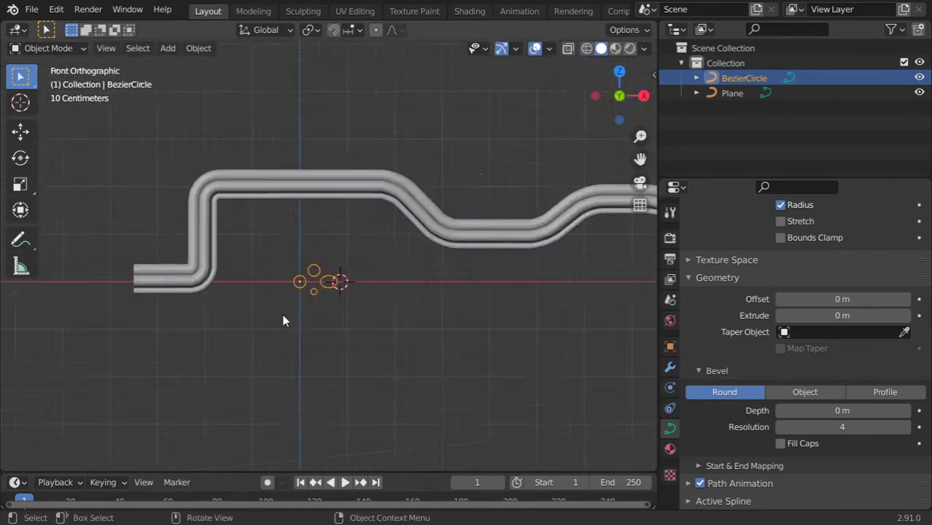
mouse_move(285, 319)
middle_mouse_down()
mouse_move(382, 294)
mouse_move(462, 314)
mouse_move(365, 296)
middle_mouse_up()
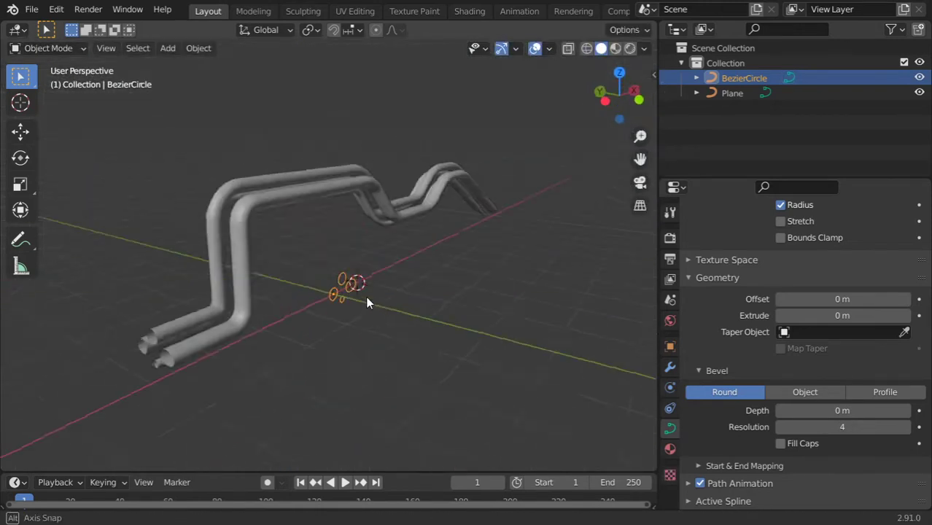
Apply Shade Smooth to the Plane pipe path object.
left_click(251, 208)
right_click(250, 202)
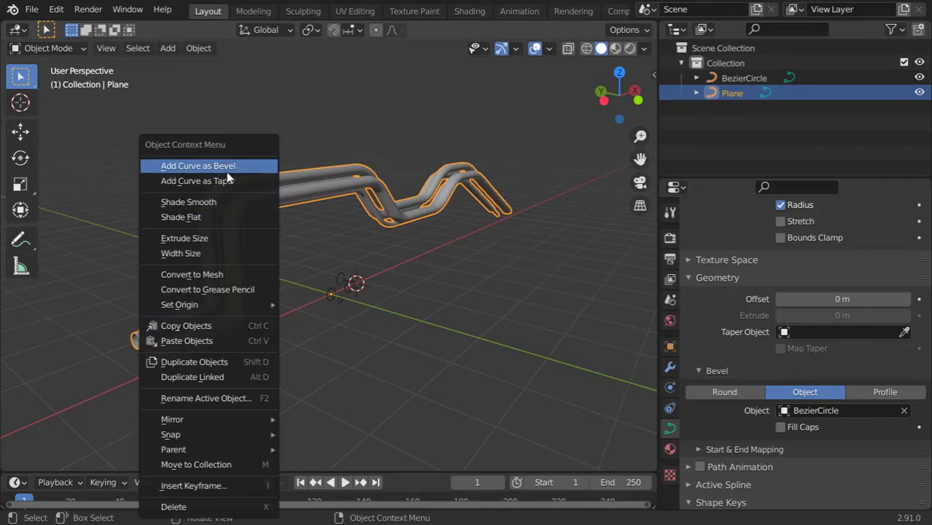
left_click(218, 208)
mouse_move(218, 208)
middle_mouse_down()
mouse_move(322, 252)
mouse_move(434, 256)
mouse_move(294, 248)
mouse_move(287, 180)
mouse_move(360, 141)
mouse_move(391, 271)
mouse_move(235, 264)
middle_mouse_up()
Duplicate the BezierCircle's profile circles and move the copies right along X.
left_click(319, 281)
key("Tab")
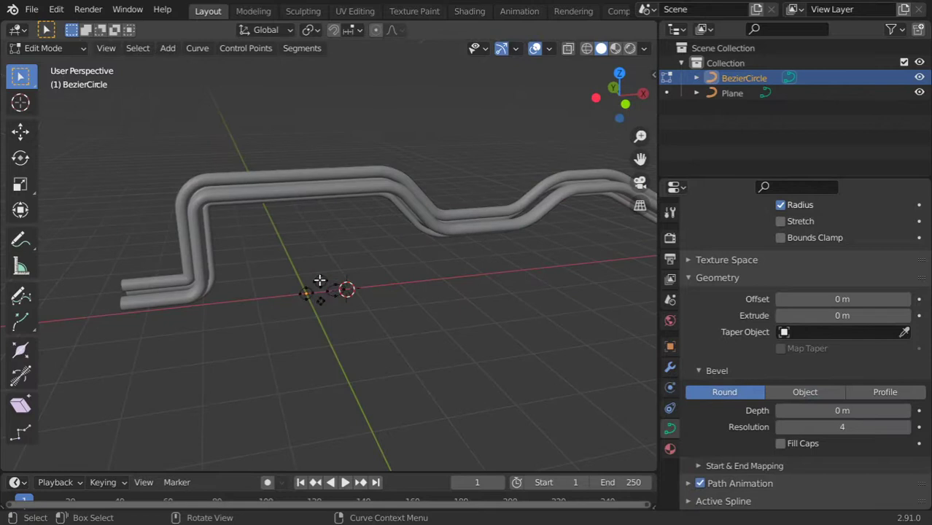
key("g")
key("z")
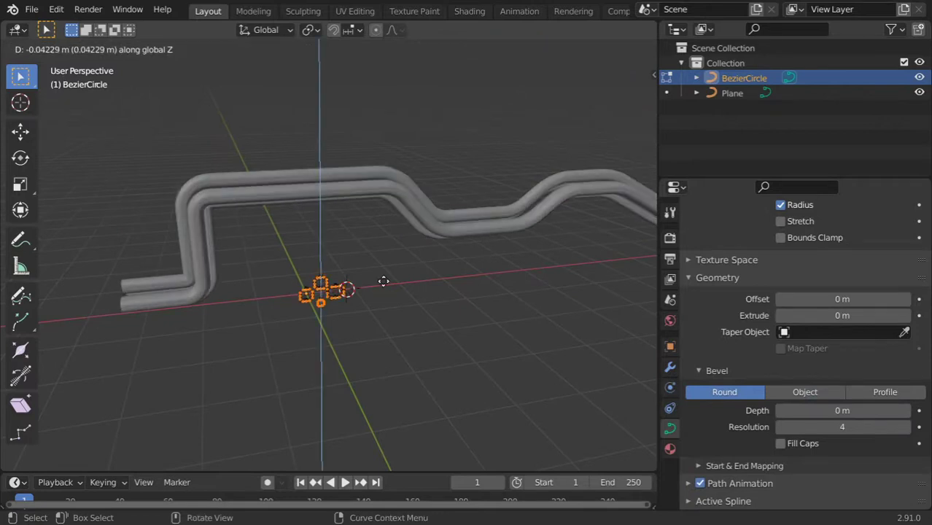
key("Escape")
key("g")
key("x")
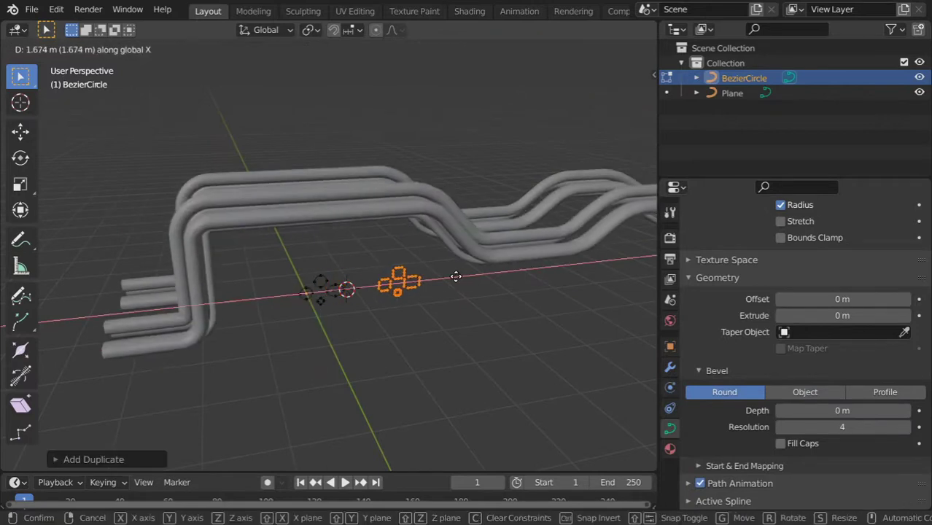
left_click(461, 298)
Shrink the copied profile circles, then leave Edit Mode.
key("s")
left_click(452, 318)
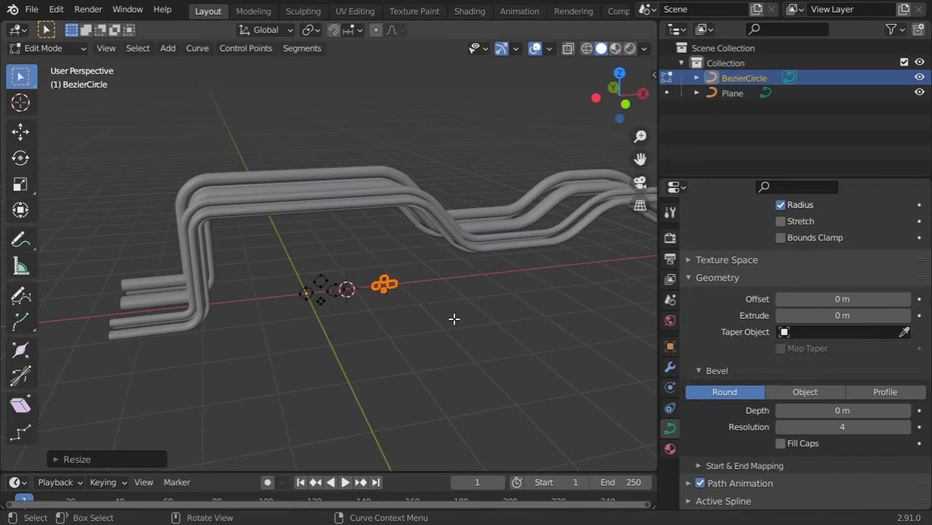
key("g")
key("x")
key("Escape")
key("Tab")
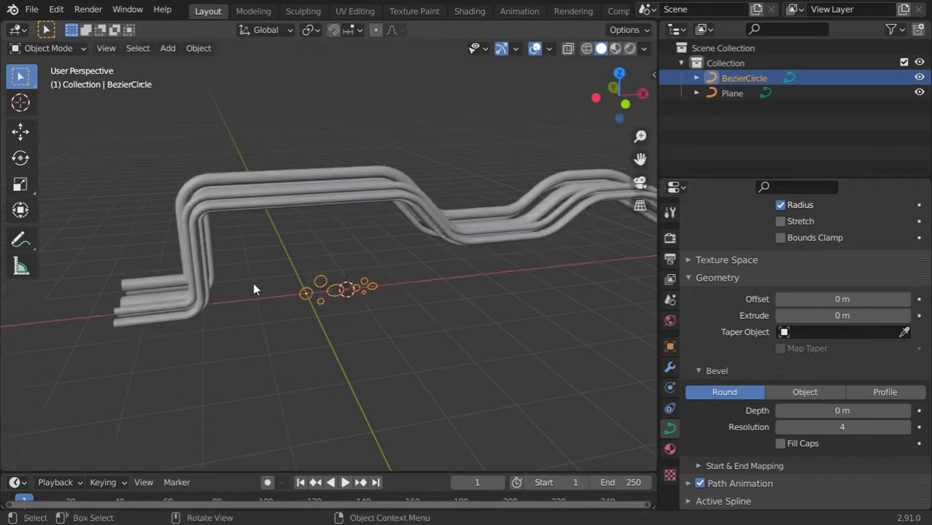
mouse_move(254, 287)
middle_mouse_down()
mouse_move(440, 268)
mouse_move(358, 275)
mouse_move(449, 285)
mouse_move(345, 270)
mouse_move(163, 268)
mouse_move(421, 293)
mouse_move(443, 289)
mouse_move(419, 267)
mouse_move(338, 270)
mouse_move(492, 270)
mouse_move(455, 270)
mouse_move(520, 259)
mouse_move(412, 254)
middle_mouse_up()
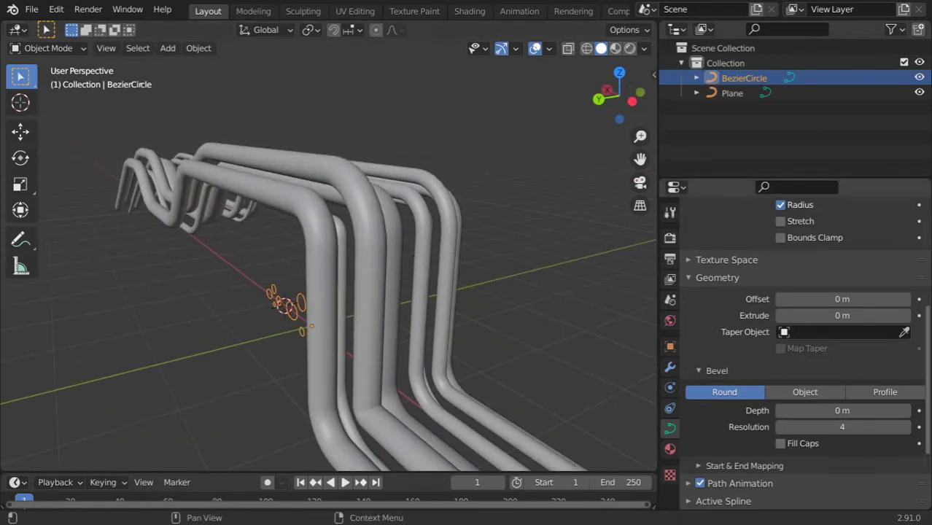